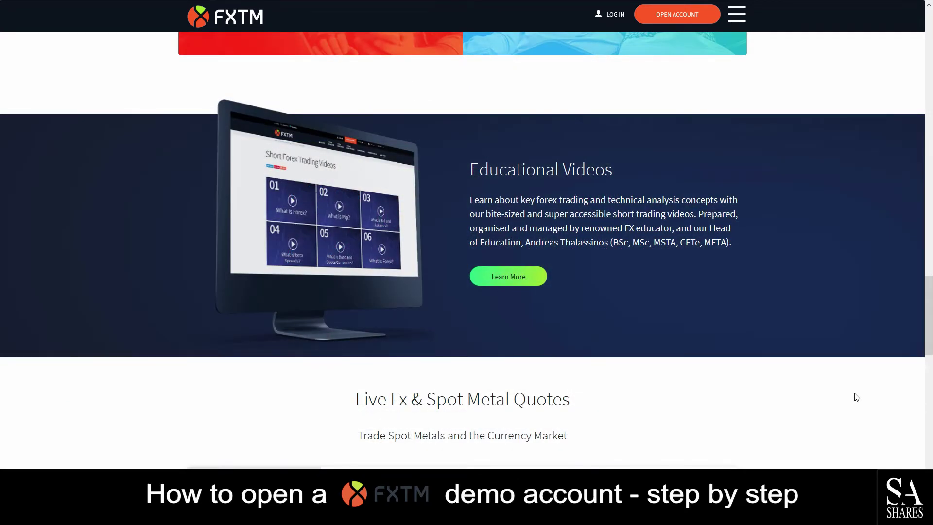
# Step: Open the Forex Education Videos page via Learn More under Educational Videos
pyautogui.click(509, 276)
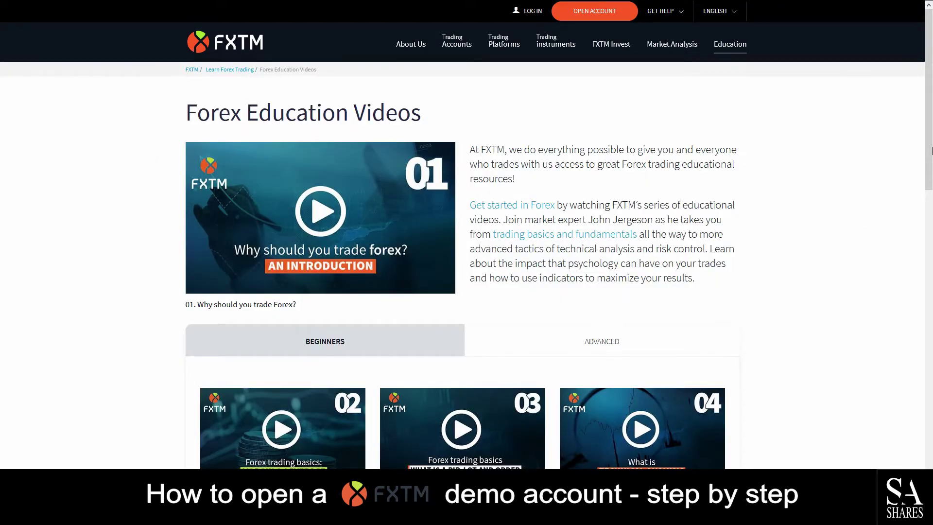
# Step: Scroll through the education videos list and return to the FXTM homepage
pyautogui.scroll(-2, 923, 178)
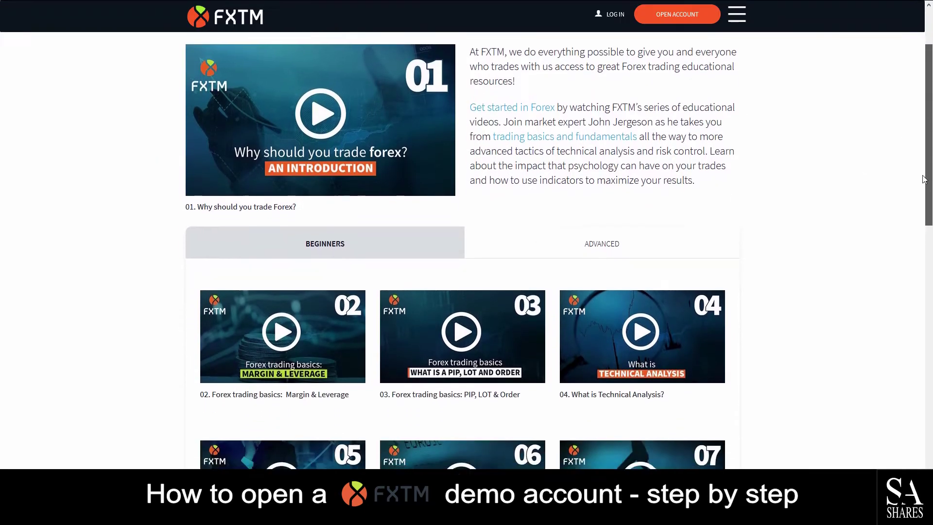
pyautogui.moveTo(924, 179); pyautogui.dragTo(913, 265)
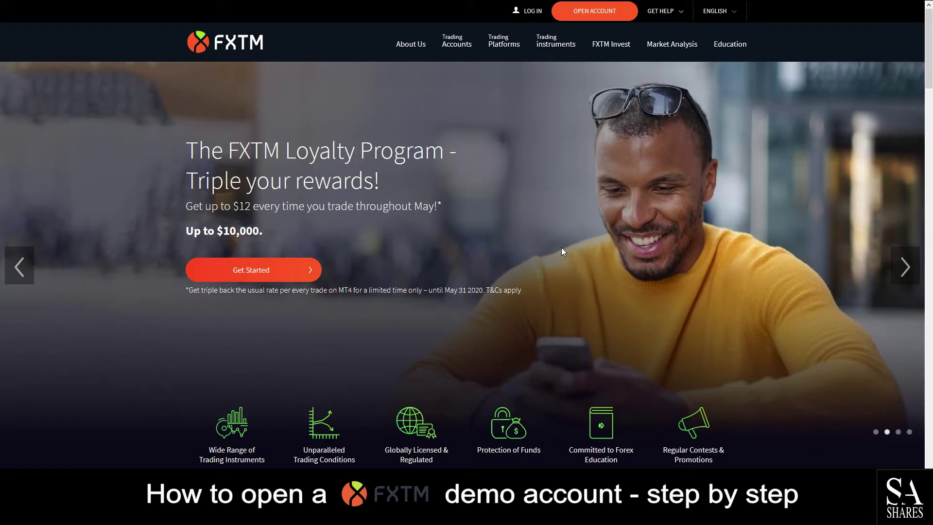
# Step: Choose Open Demo Account under Learn and begin filling in the first name
pyautogui.scroll(-5, 561, 251)
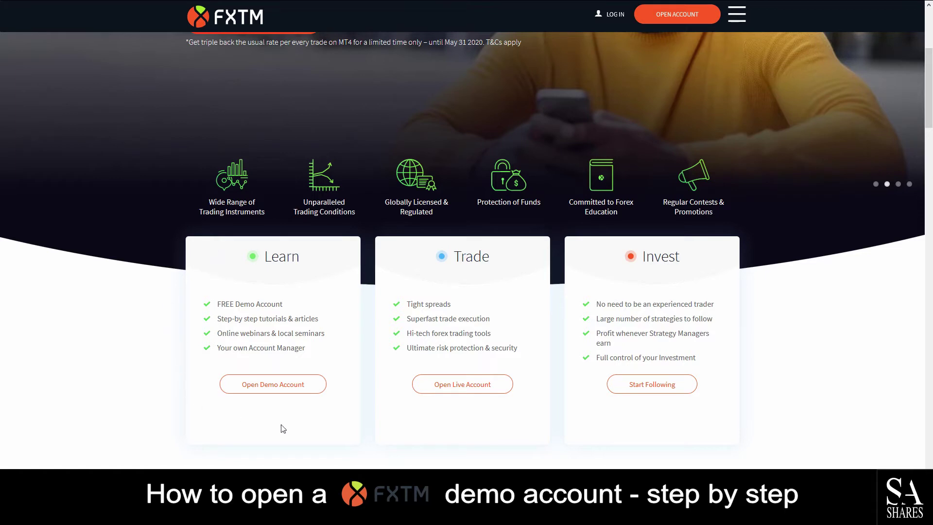
pyautogui.click(275, 385)
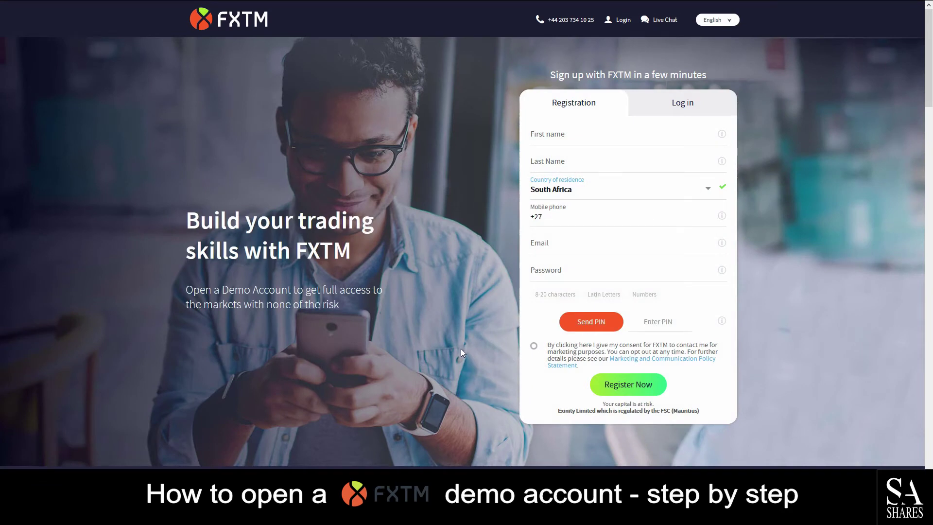
pyautogui.click(554, 140)
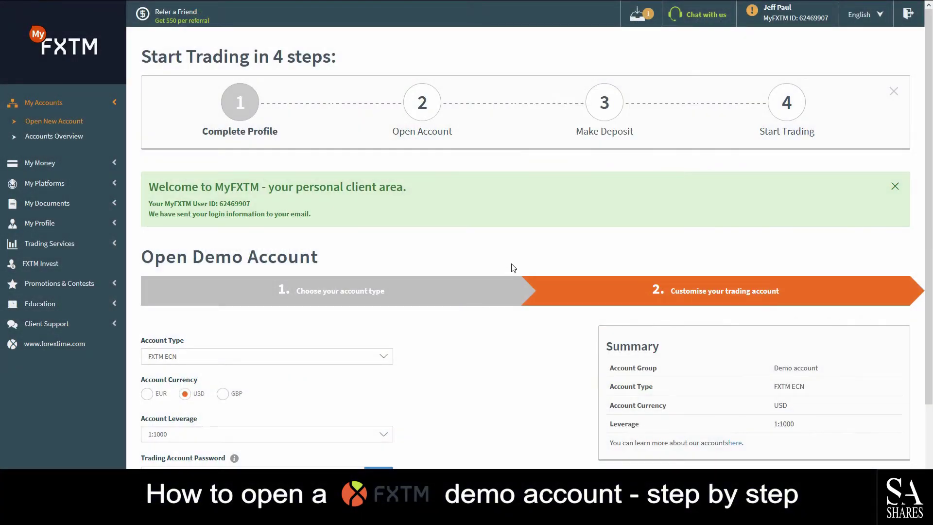
# Step: Set the demo account type to FXTM Standard, enter a trading password, and open the account
pyautogui.scroll(-1, 511, 252)
pyautogui.scroll(-3, 511, 241)
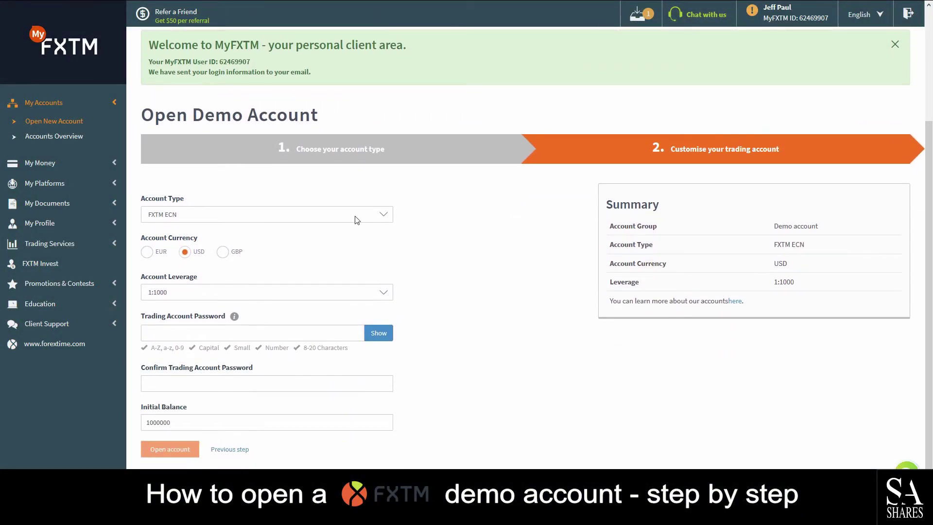
pyautogui.click(357, 220)
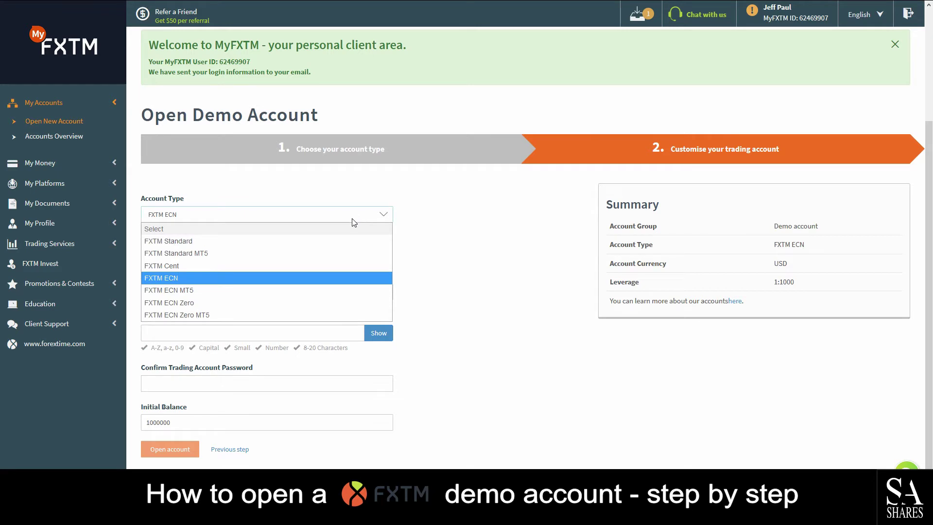
pyautogui.click(305, 241)
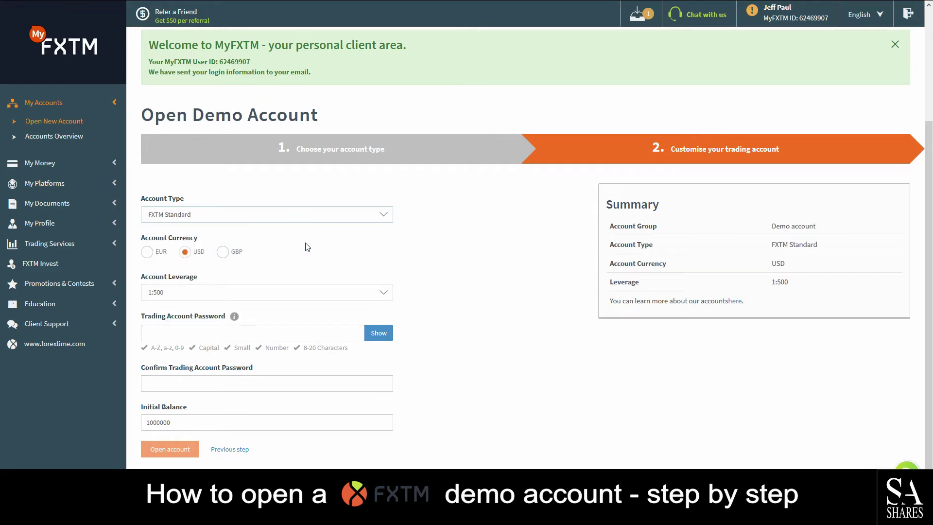
pyautogui.click(278, 330)
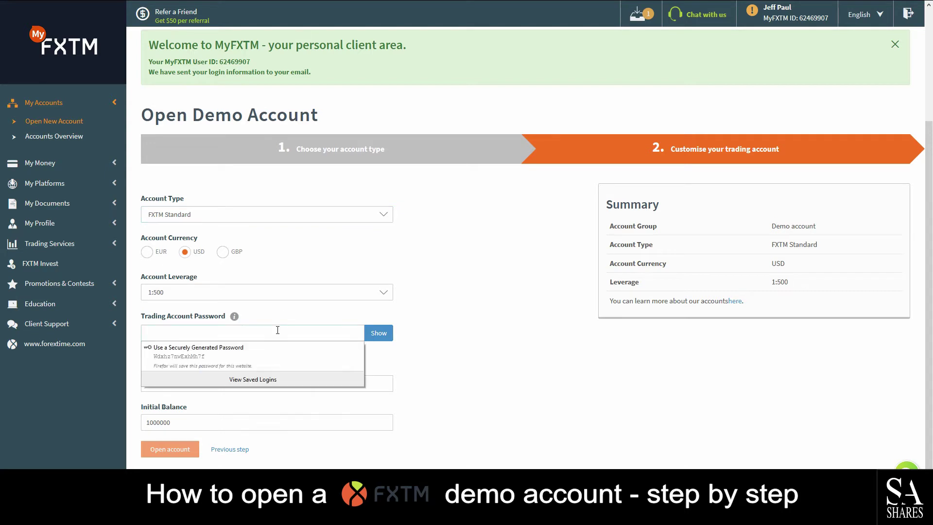
pyautogui.press('Escape')
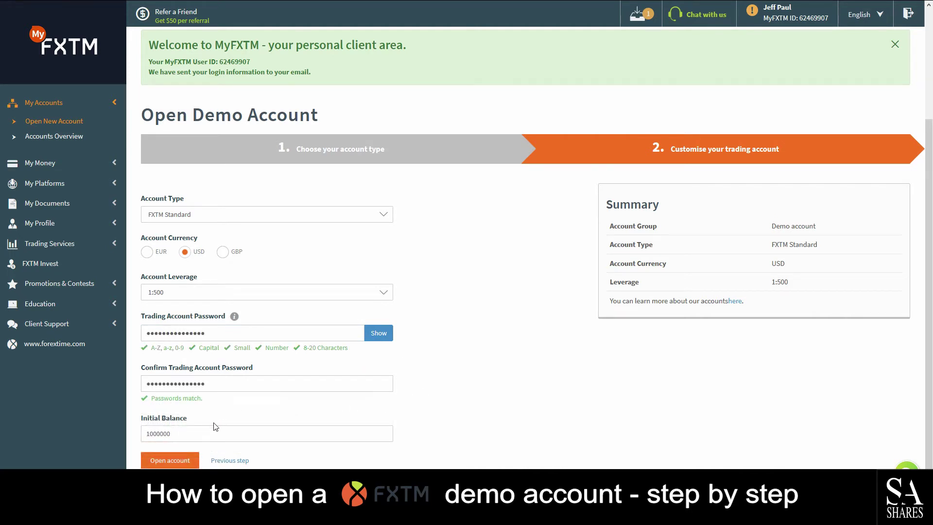
pyautogui.click(173, 464)
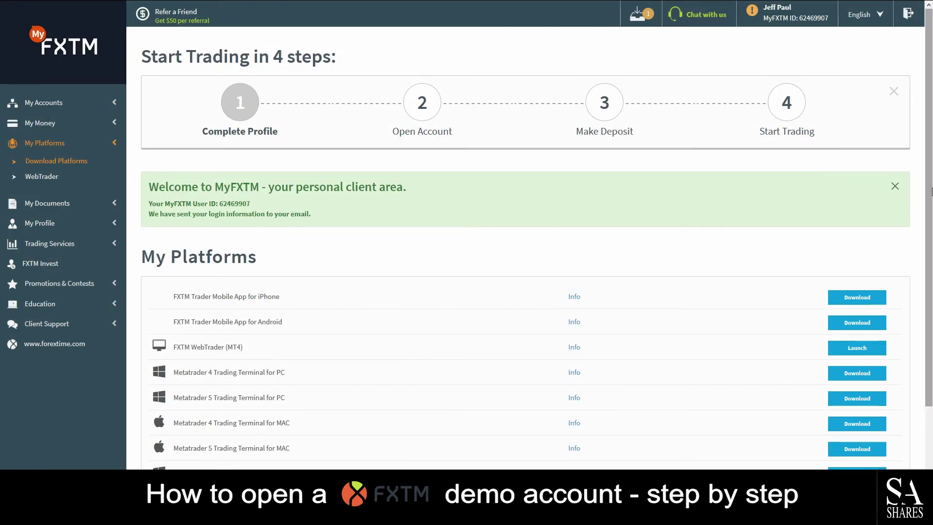
# Step: Read the confirmation email with the MetaTrader 4 login details for ForexTime-Standard-demo
pyautogui.scroll(-3, 929, 249)
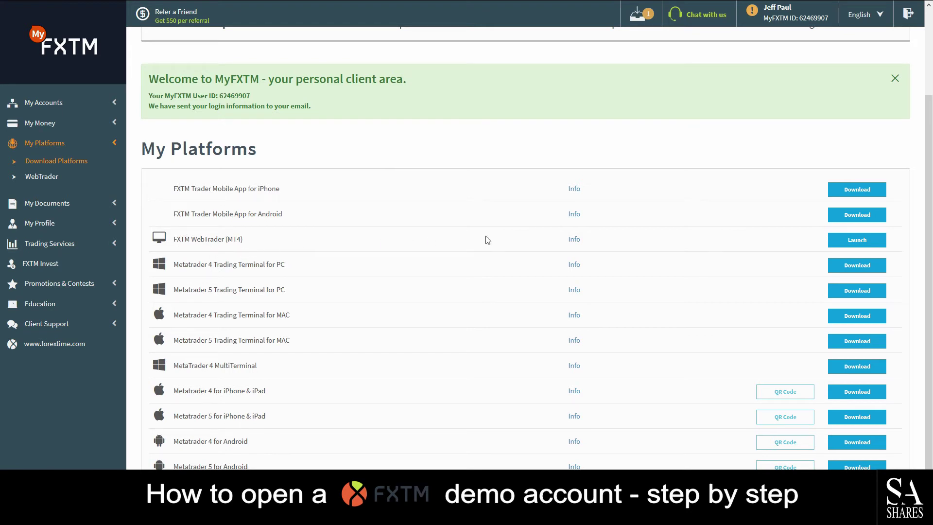
# Step: Launch FXTM WebTrader (MT4) from My Platforms for the new demo account
pyautogui.click(848, 241)
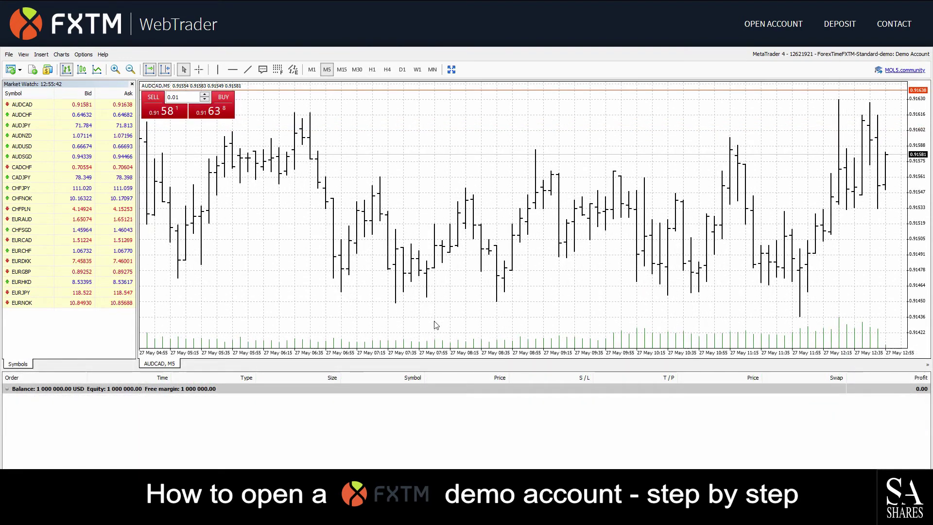
# Step: Try candlestick and line views, zoom in, then return to candlesticks and zoom out twice
pyautogui.click(82, 69)
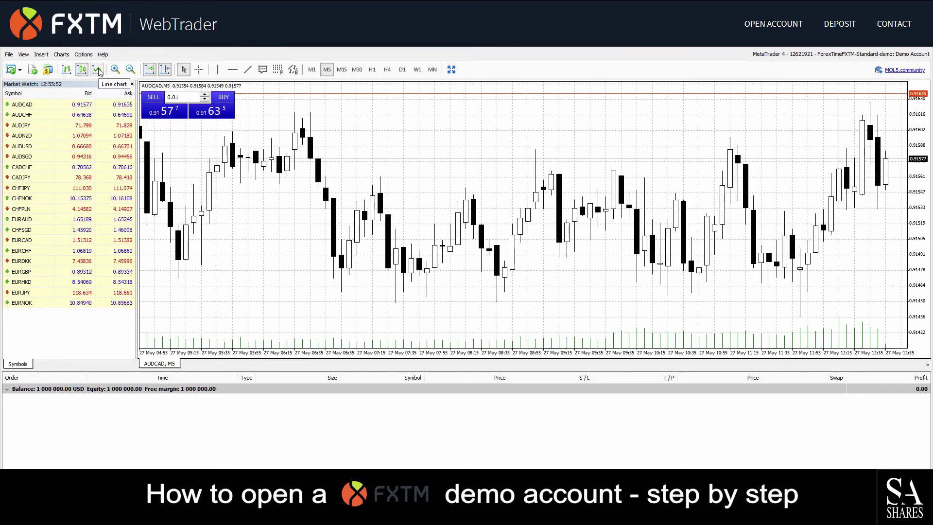
pyautogui.click(97, 70)
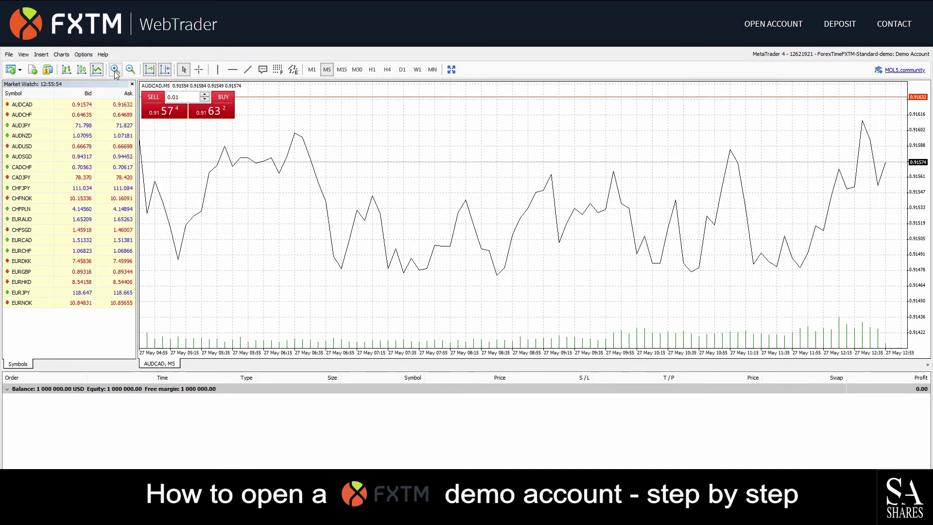
pyautogui.click(115, 70)
pyautogui.click(83, 70)
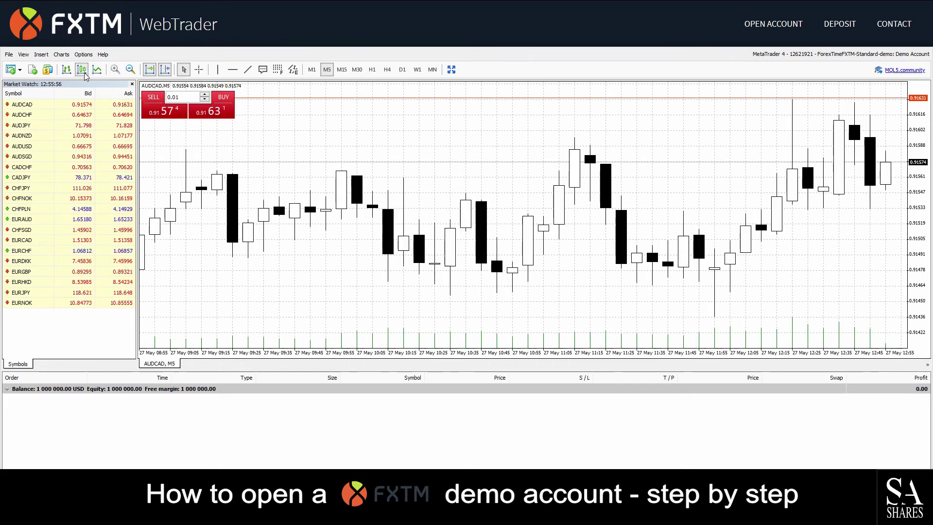
pyautogui.click(130, 71)
pyautogui.click(129, 70)
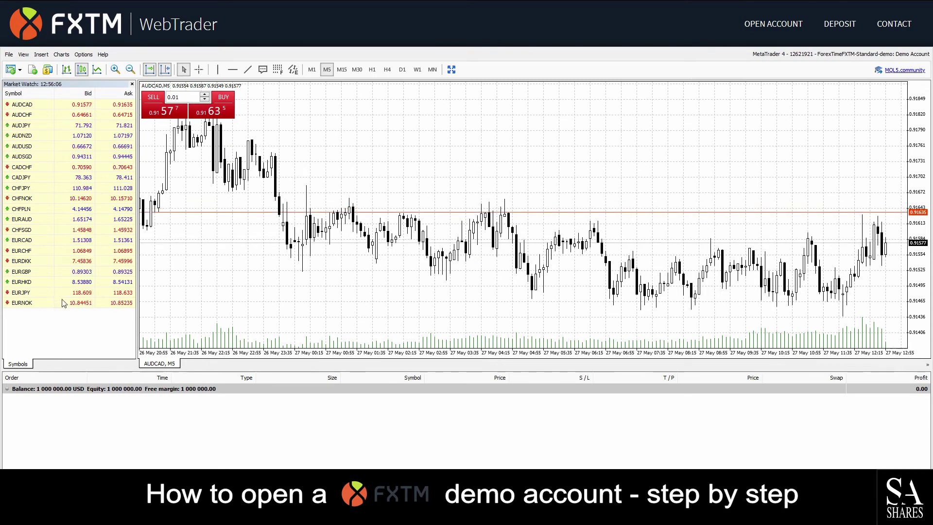
pyautogui.doubleClick(39, 105)
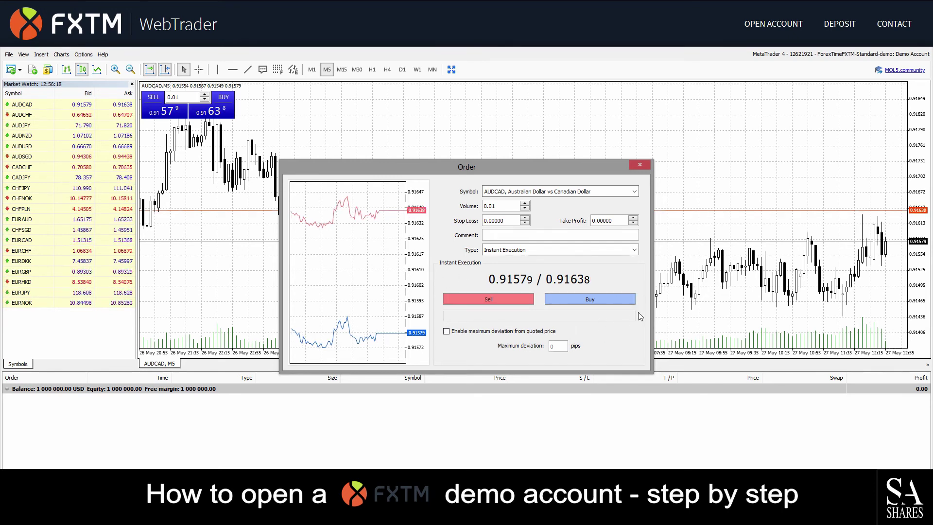
pyautogui.click(639, 164)
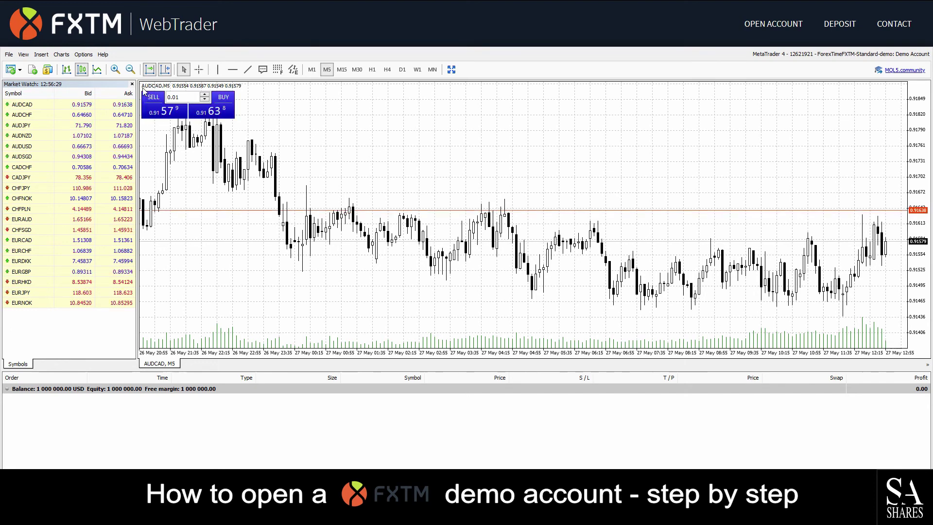
pyautogui.click(171, 96)
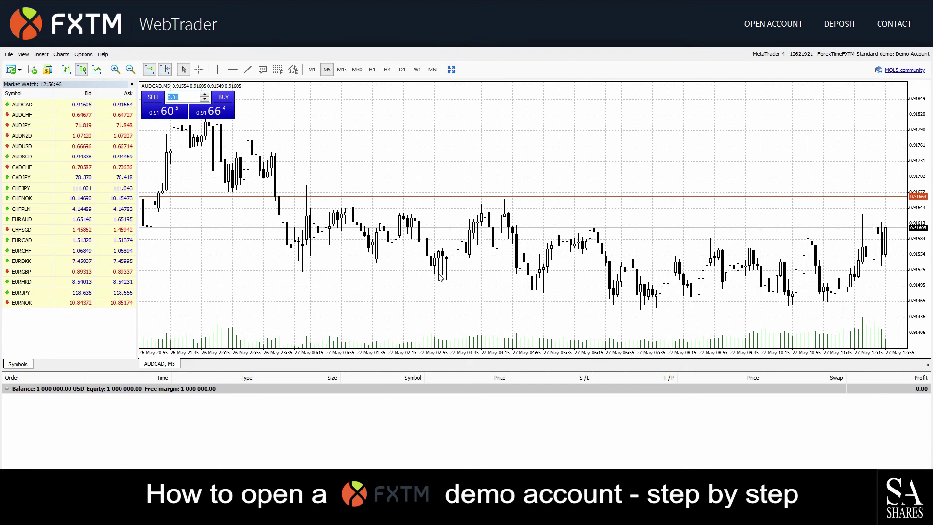
pyautogui.doubleClick(47, 301)
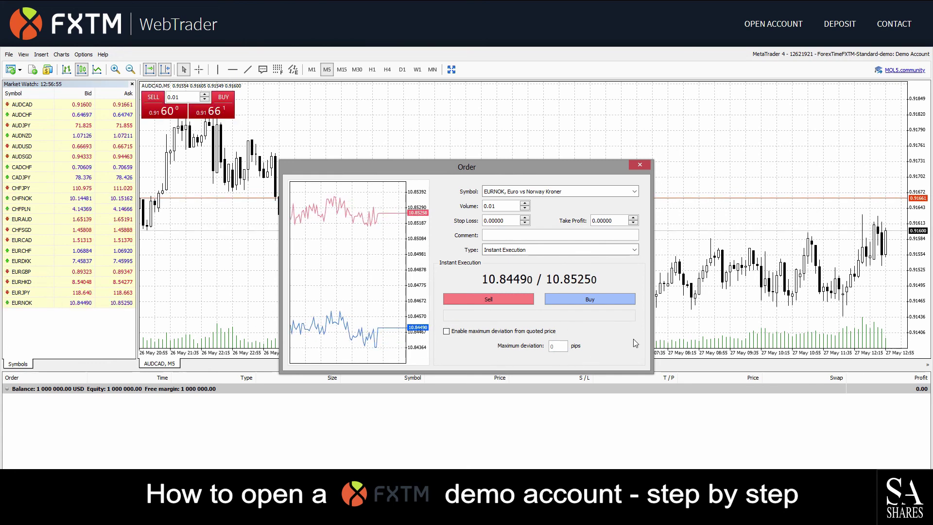
pyautogui.click(639, 165)
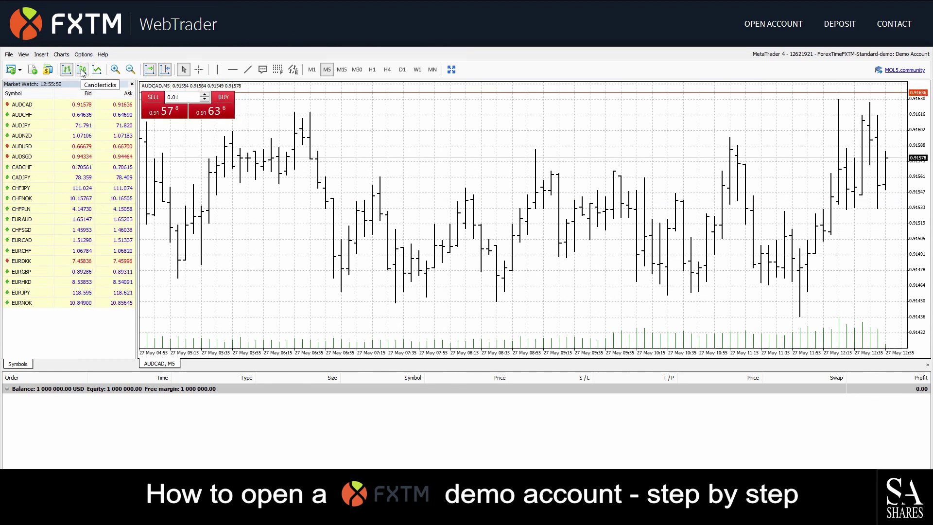
# Step: Switch AUDCAD between candlesticks and line, zoom in, restore candlesticks with Alt+2, zoom out
pyautogui.click(82, 71)
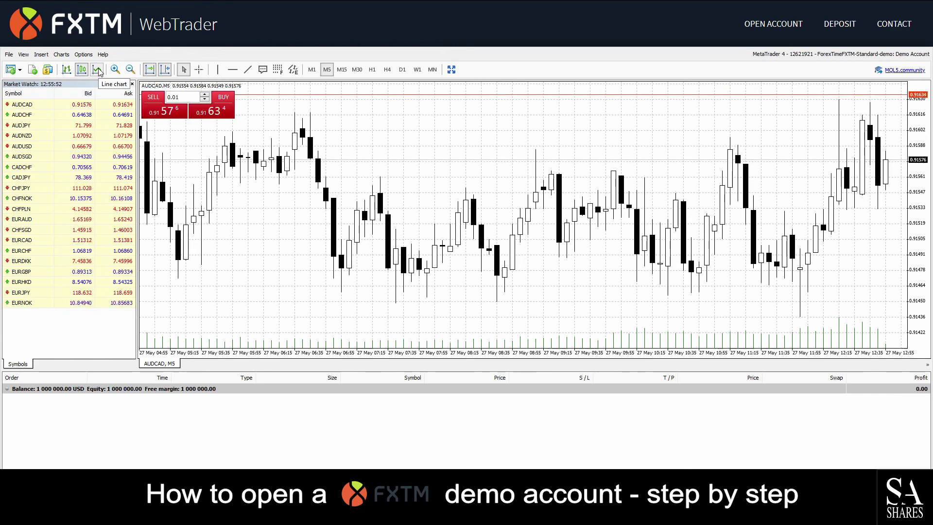
pyautogui.click(97, 70)
pyautogui.click(115, 69)
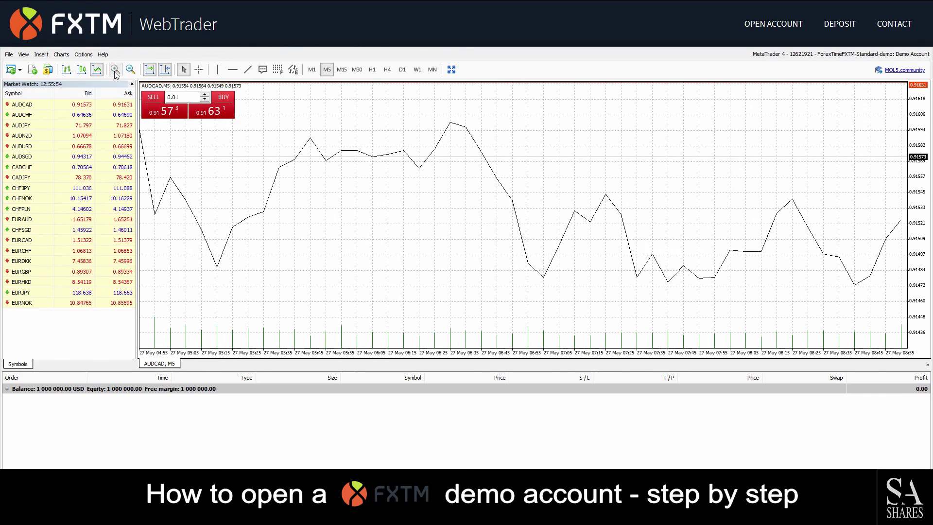
pyautogui.hotkey('alt', '2')
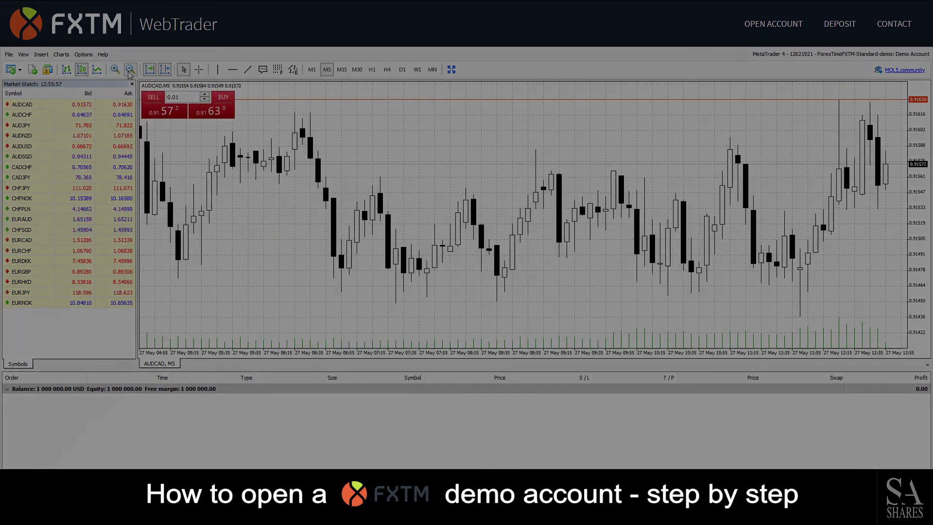
pyautogui.click(129, 69)
pyautogui.click(130, 69)
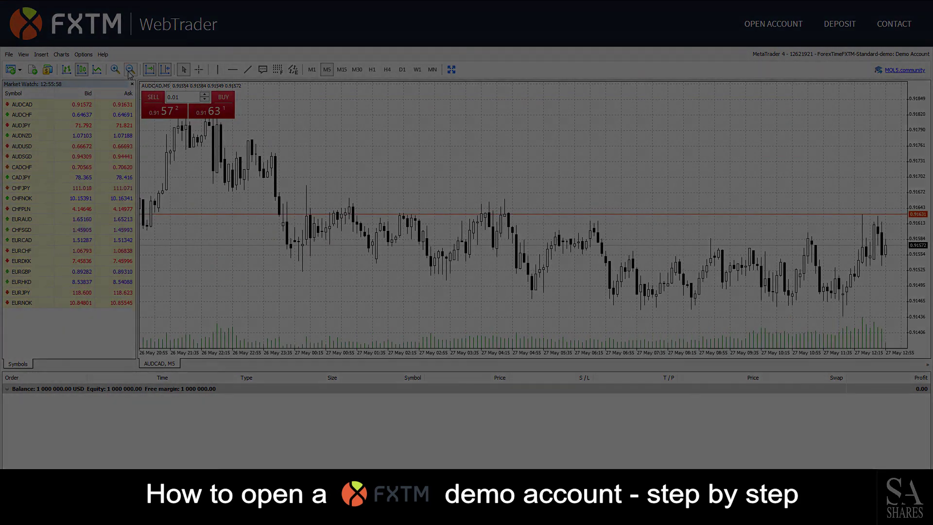